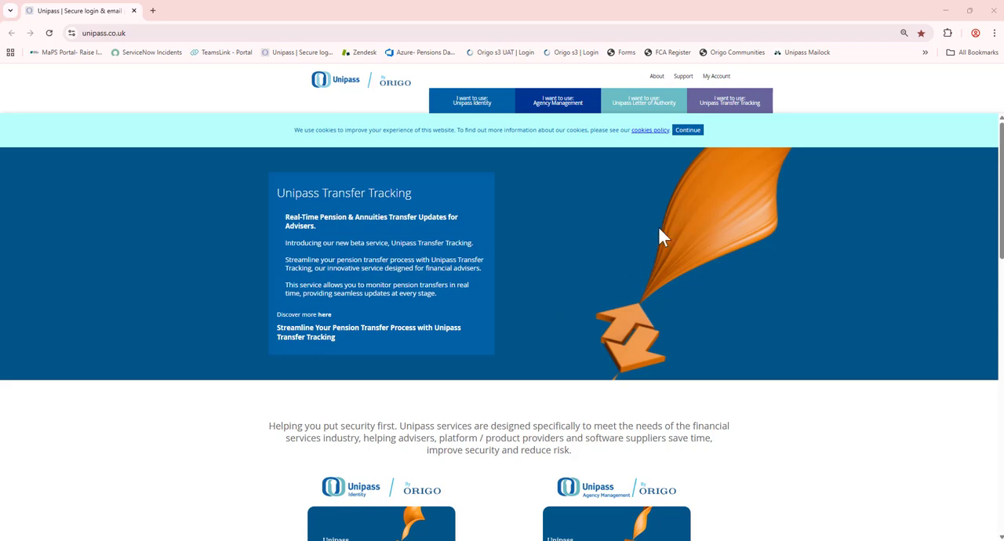
Step: Open the management window for certificates imported from Windows through the browser's privacy and security settings
{"action": "left_click", "coordinate": [995, 34]}
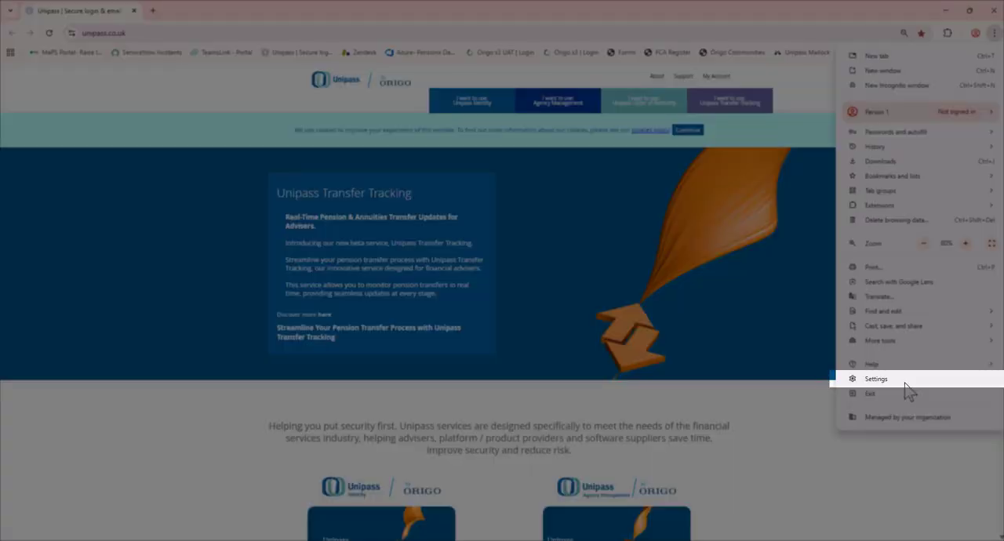
{"action": "left_click", "coordinate": [876, 380]}
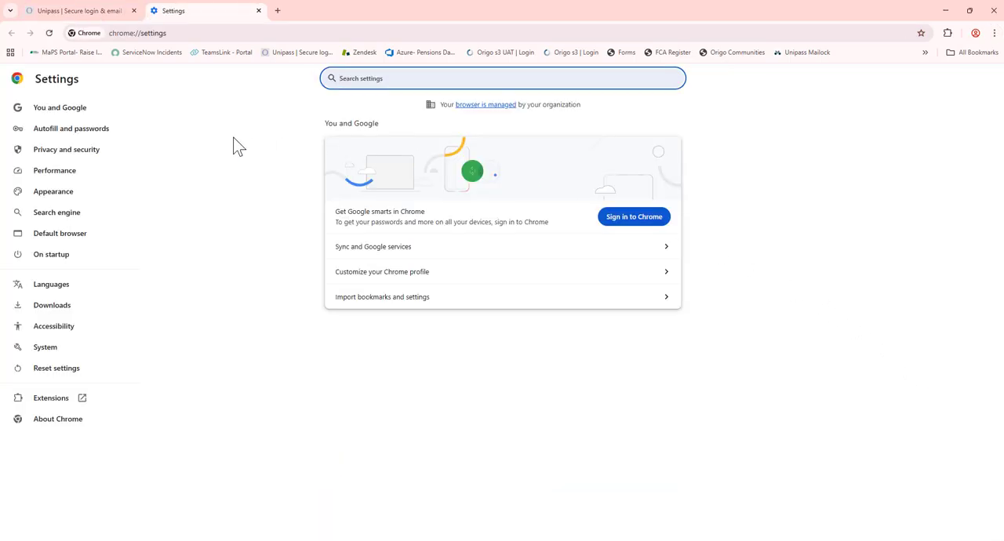
{"action": "left_click", "coordinate": [87, 160]}
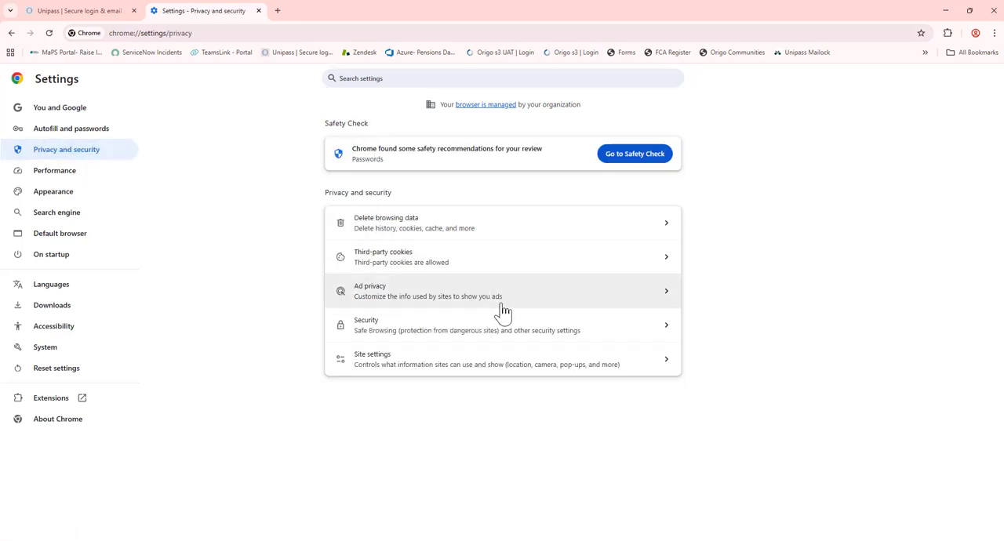
{"action": "left_click", "coordinate": [522, 333]}
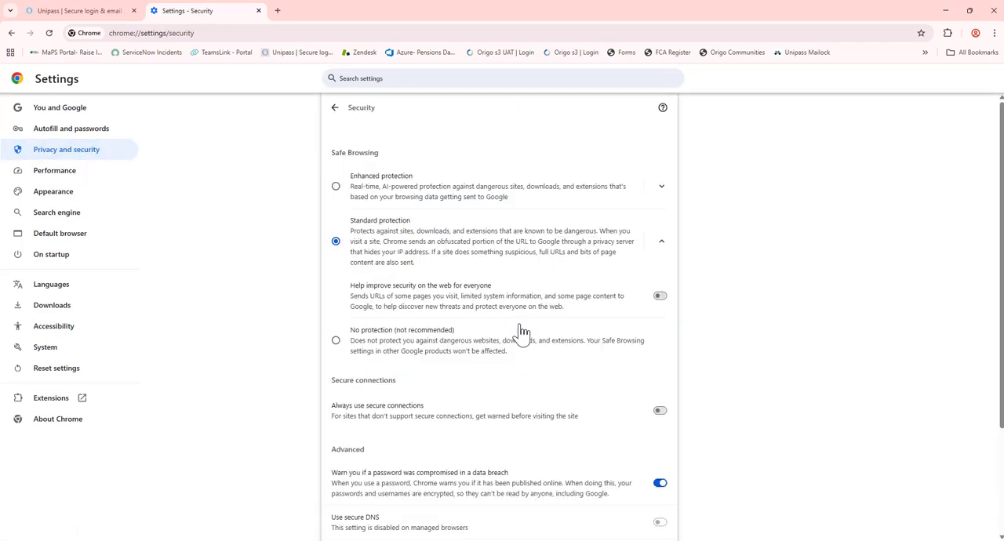
{"action": "left_click_drag", "start_coordinate": [1002, 188], "coordinate": [1000, 302]}
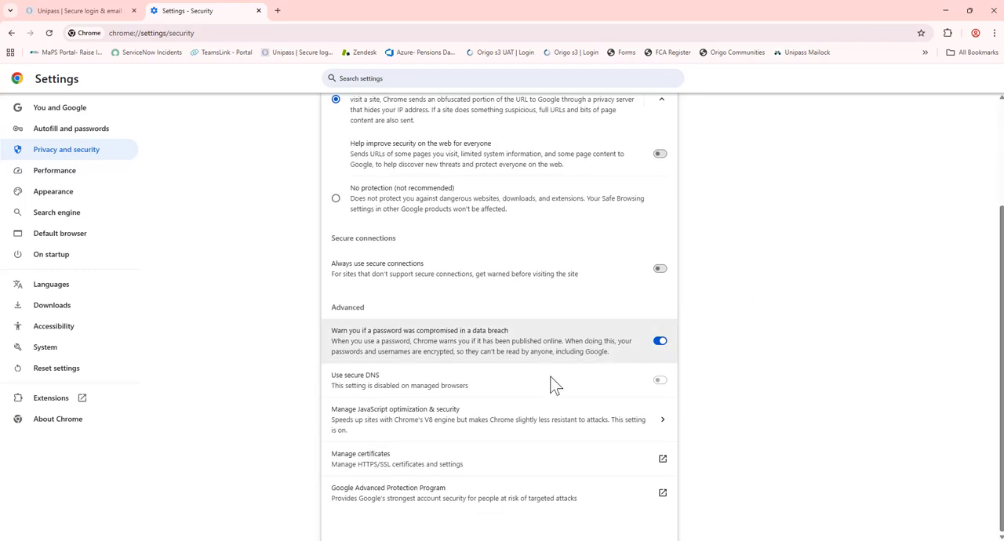
{"action": "left_click", "coordinate": [503, 463]}
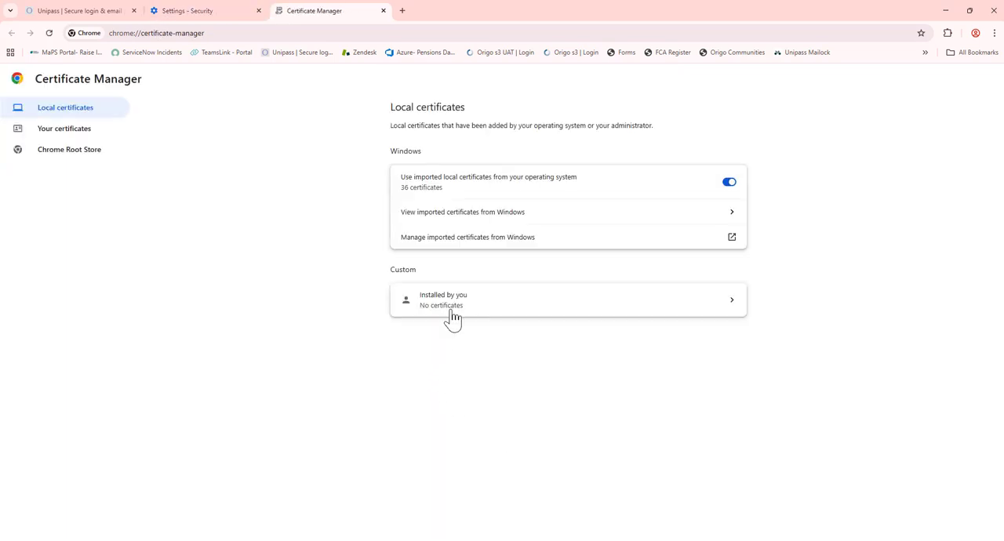
{"action": "left_click", "coordinate": [474, 249]}
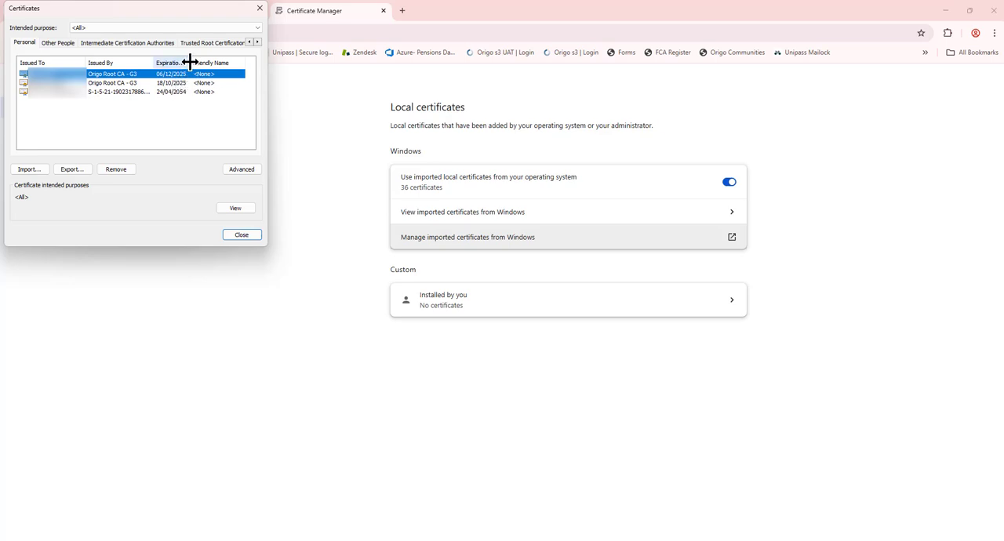
Step: Widen the expiration date column and start exporting the personal Origo Root CA - G3 certificate that expires 18/10/2025
{"action": "left_click_drag", "start_coordinate": [190, 62], "coordinate": [207, 62]}
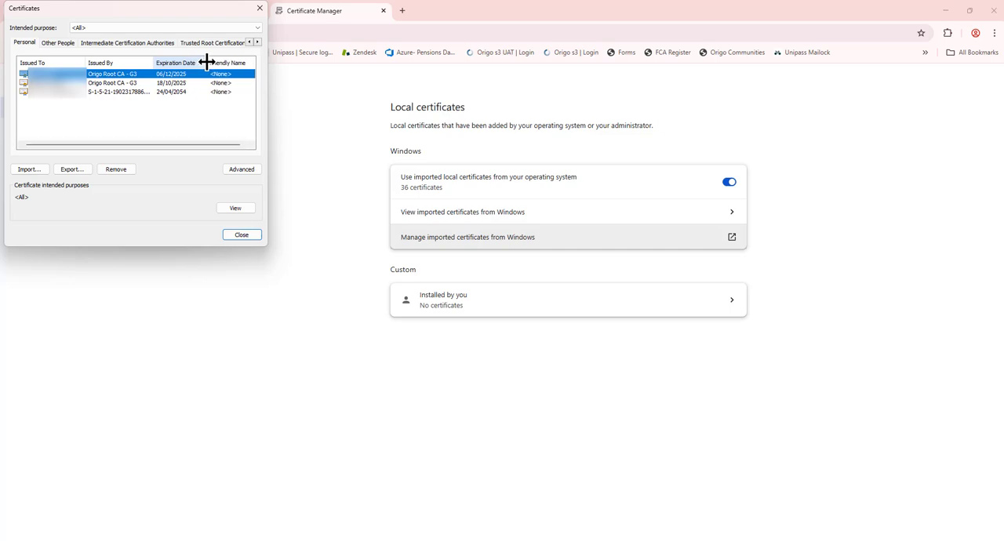
{"action": "left_click", "coordinate": [173, 86]}
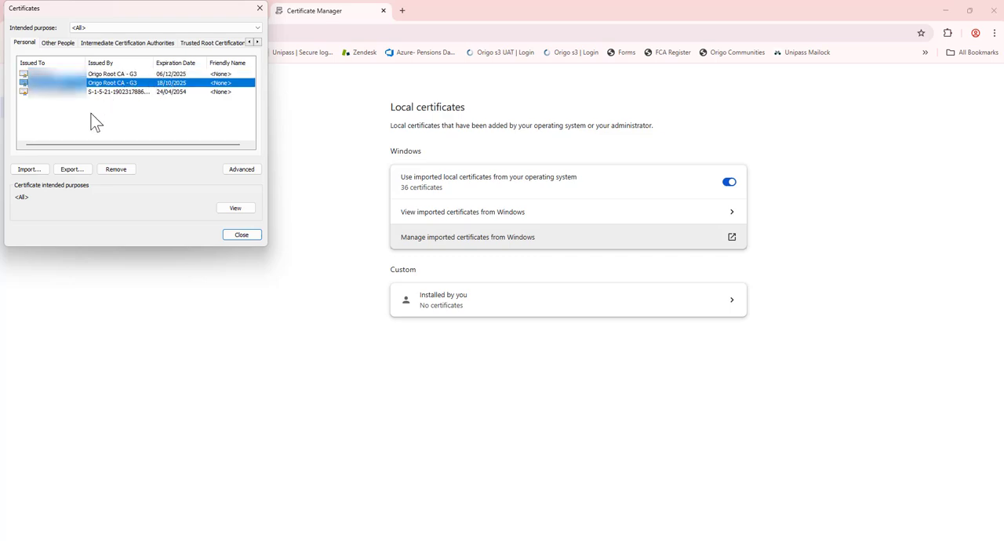
{"action": "left_click", "coordinate": [80, 169]}
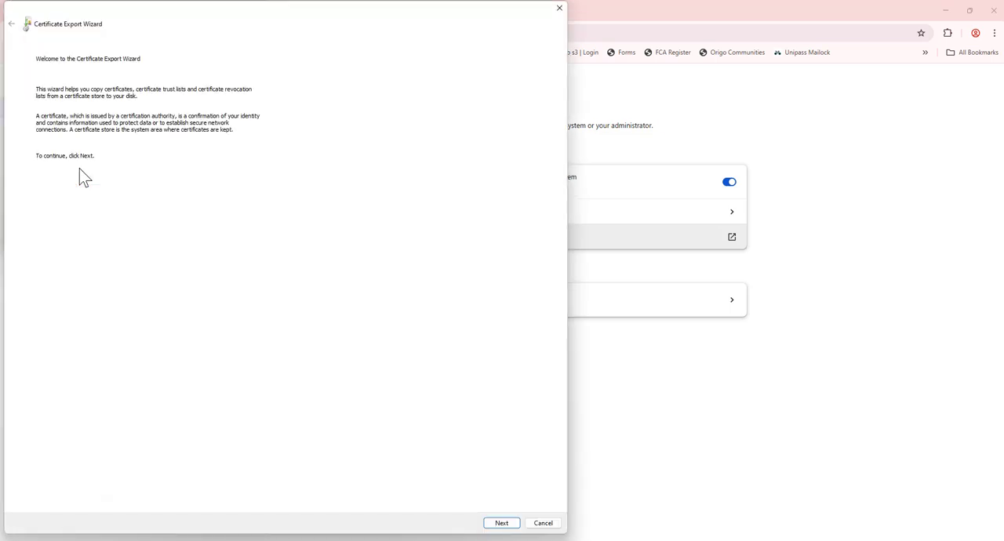
{"action": "left_click", "coordinate": [502, 523]}
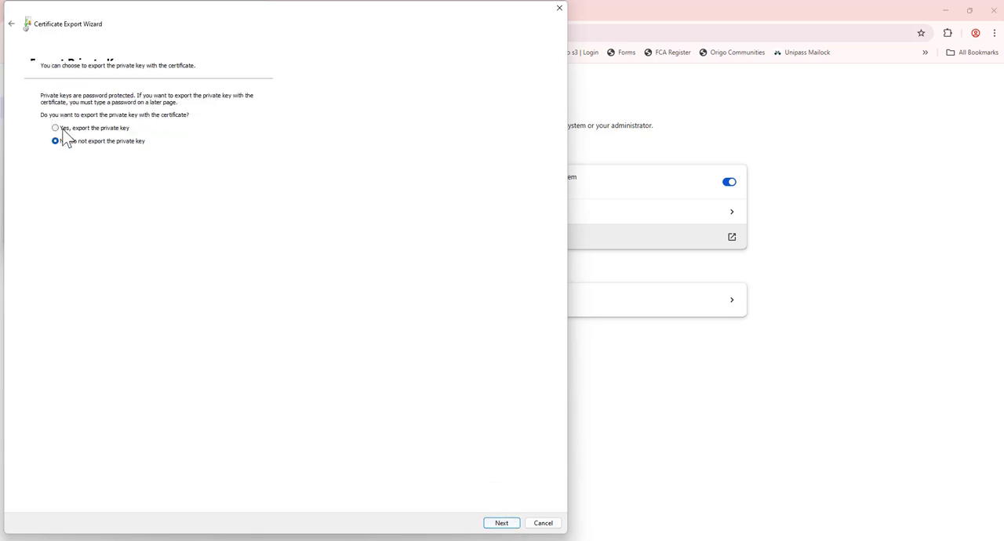
Step: Include the private key in the export and enable all extended properties for the PKCS #12 (.PFX) format
{"action": "left_click", "coordinate": [116, 131]}
{"action": "left_click", "coordinate": [504, 526]}
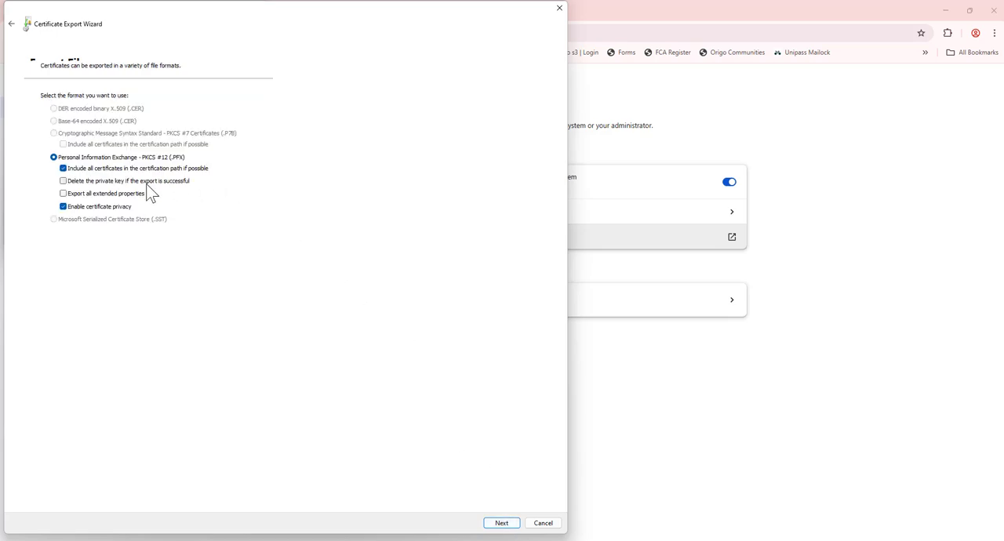
{"action": "left_click", "coordinate": [121, 194]}
{"action": "left_click", "coordinate": [501, 523]}
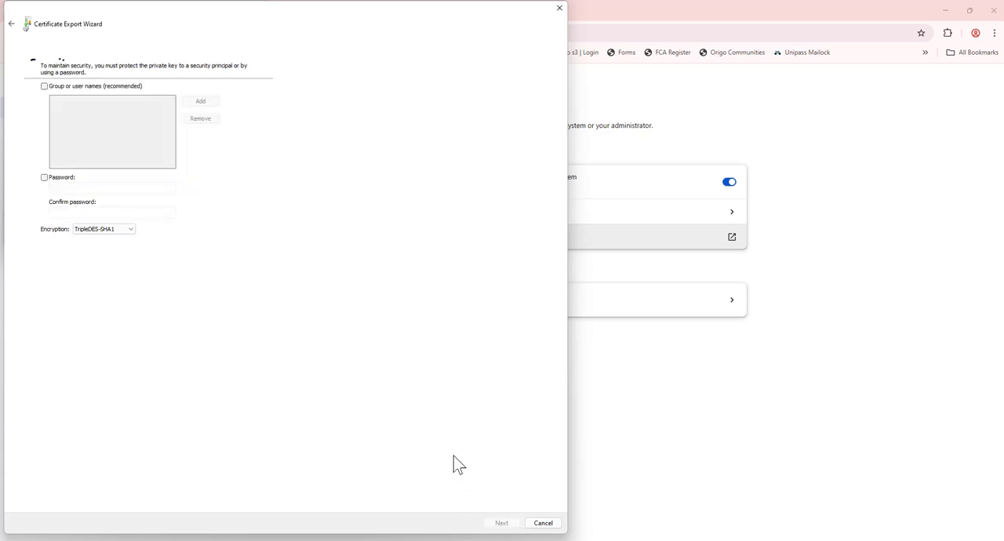
Step: Protect the exported private key with a password, entering and confirming the export password
{"action": "left_click", "coordinate": [60, 183]}
{"action": "left_click", "coordinate": [78, 186]}
{"action": "type", "text": "•••••••"}
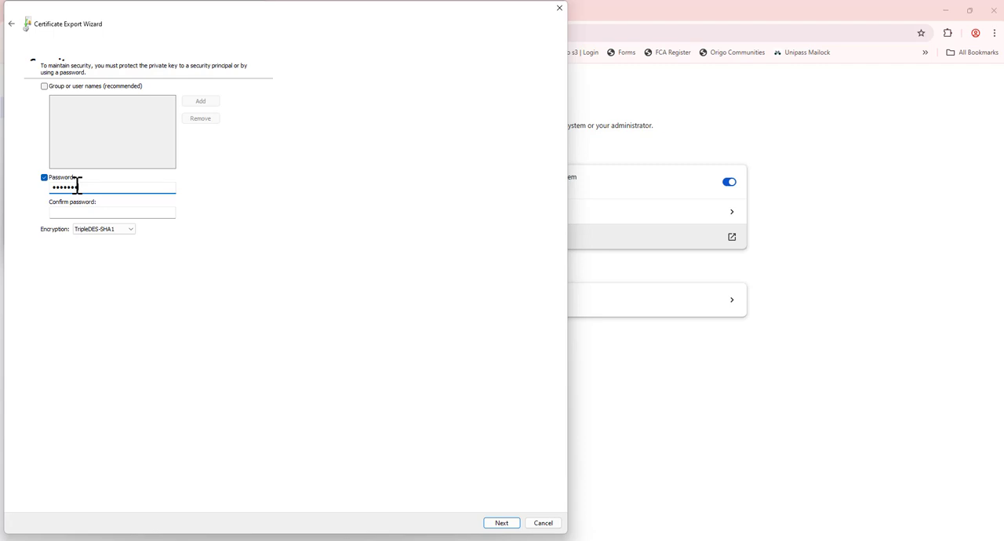
{"action": "left_click", "coordinate": [80, 211]}
{"action": "type", "text": "•••••••"}
{"action": "left_click", "coordinate": [504, 523]}
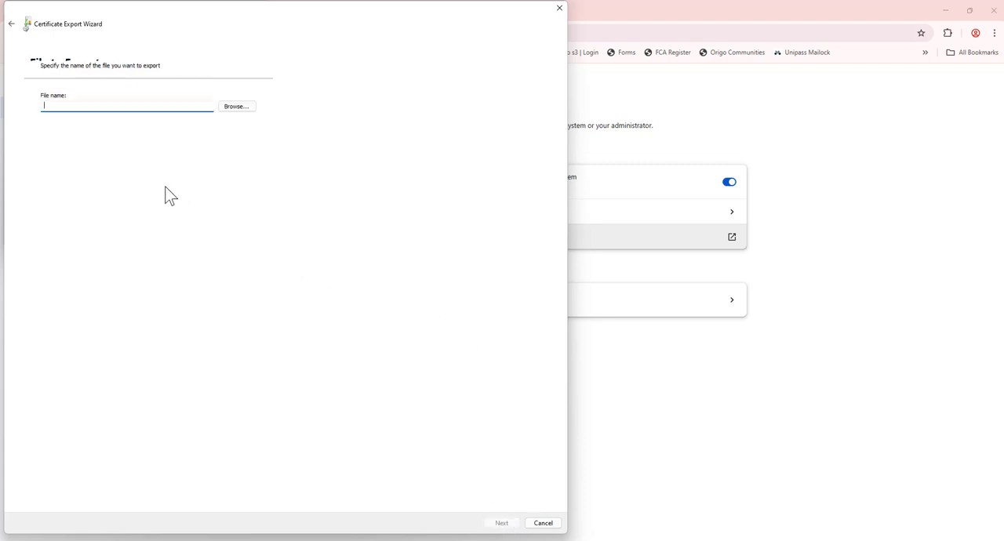
Step: Save the certificate export to the Desktop as unipass, replacing the existing file, and finish the export
{"action": "left_click", "coordinate": [230, 116]}
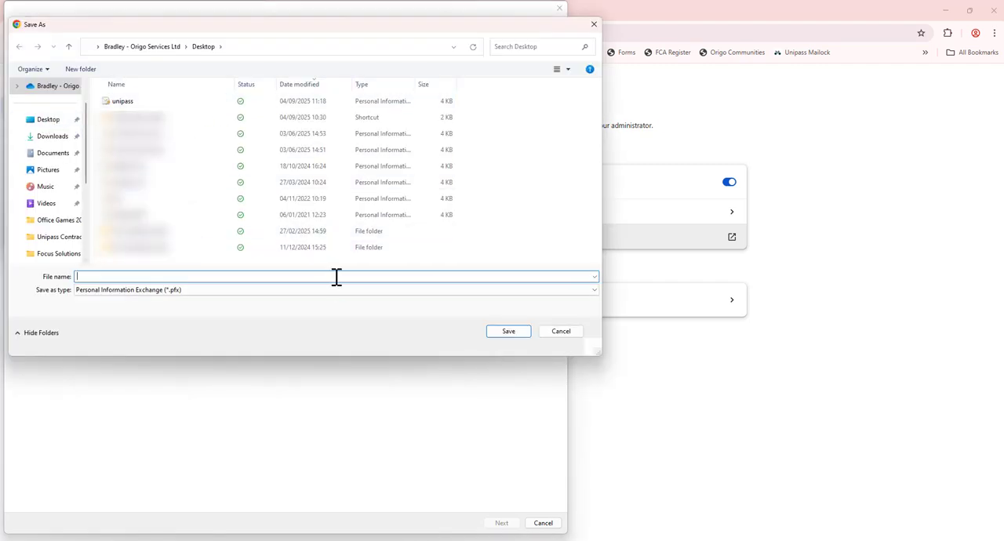
{"action": "type", "text": "unipass"}
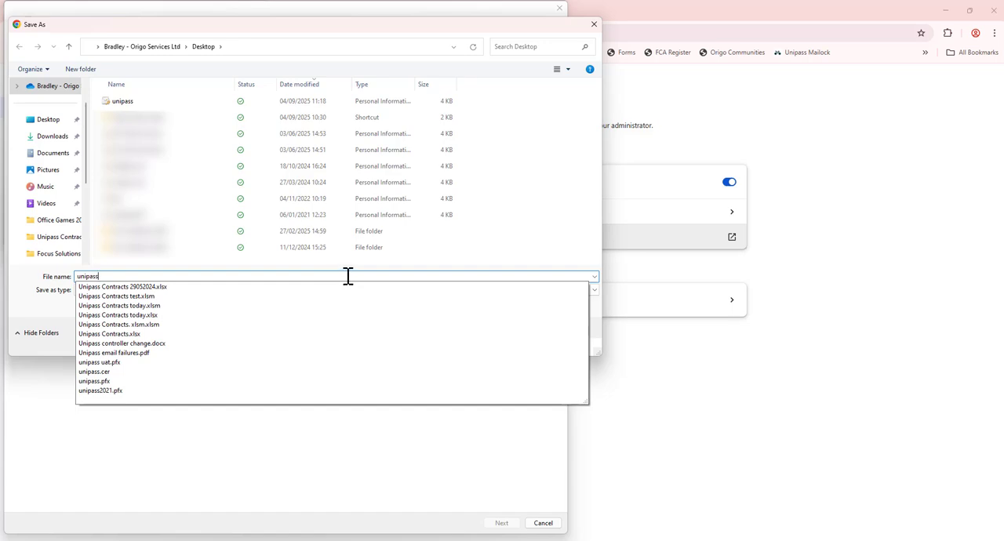
{"action": "key", "text": "Return"}
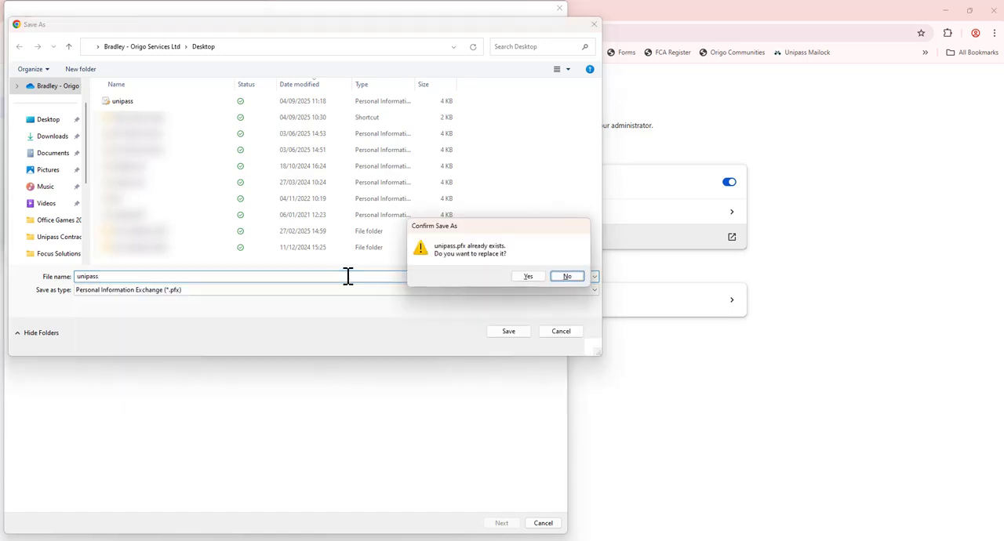
{"action": "left_click", "coordinate": [523, 279]}
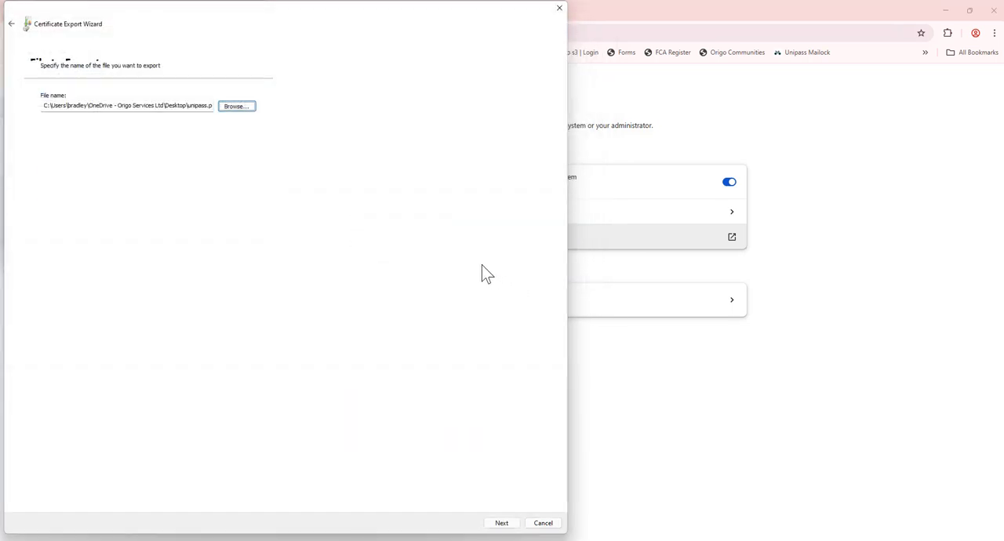
{"action": "left_click", "coordinate": [504, 527]}
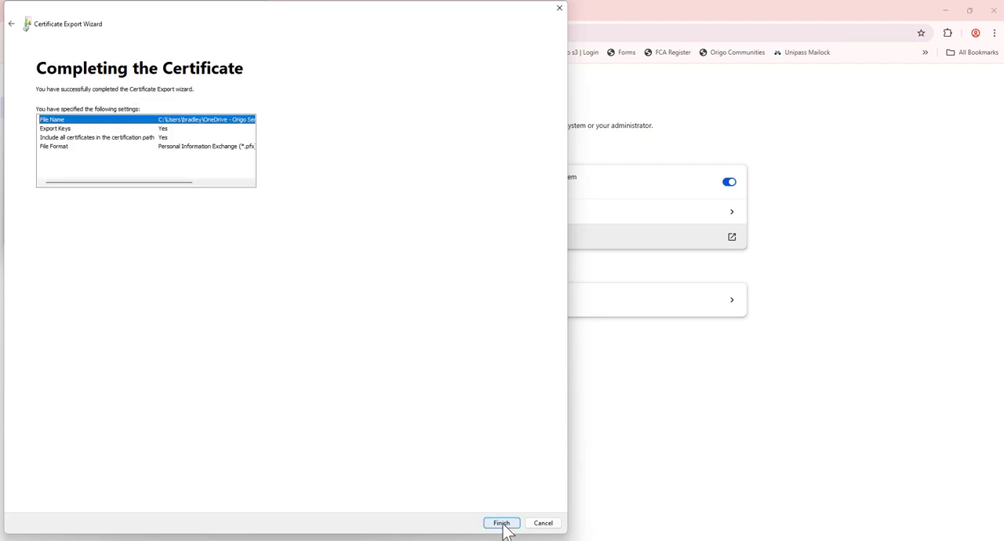
{"action": "left_click", "coordinate": [506, 530]}
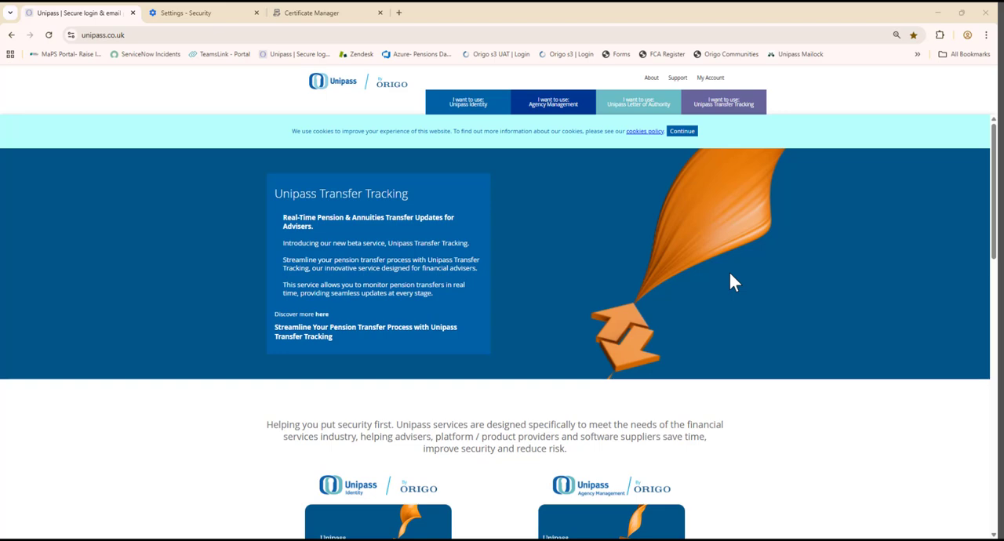
Step: From the browser's security settings, reopen Certificate Manager and the window for managing imported Windows certificates
{"action": "left_click", "coordinate": [986, 35]}
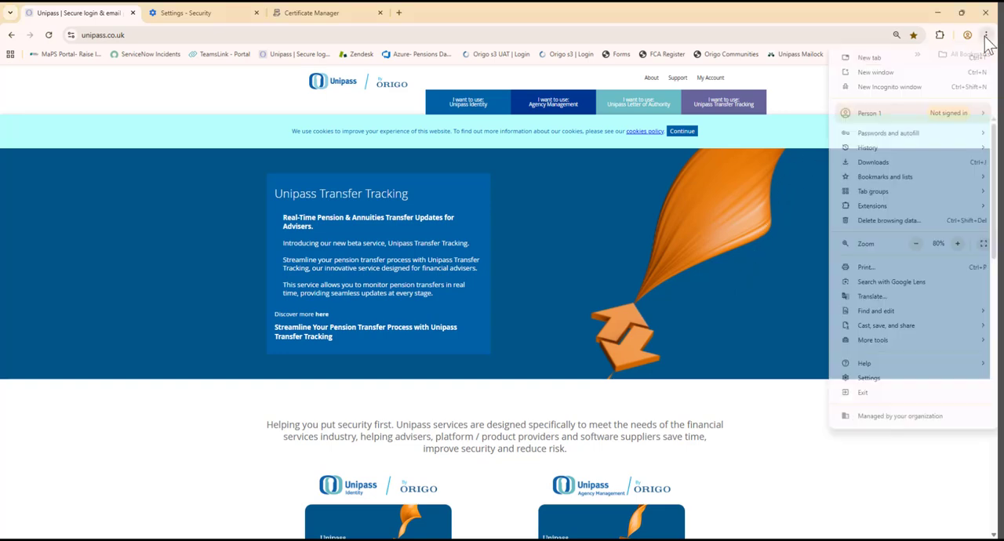
{"action": "left_click", "coordinate": [889, 379]}
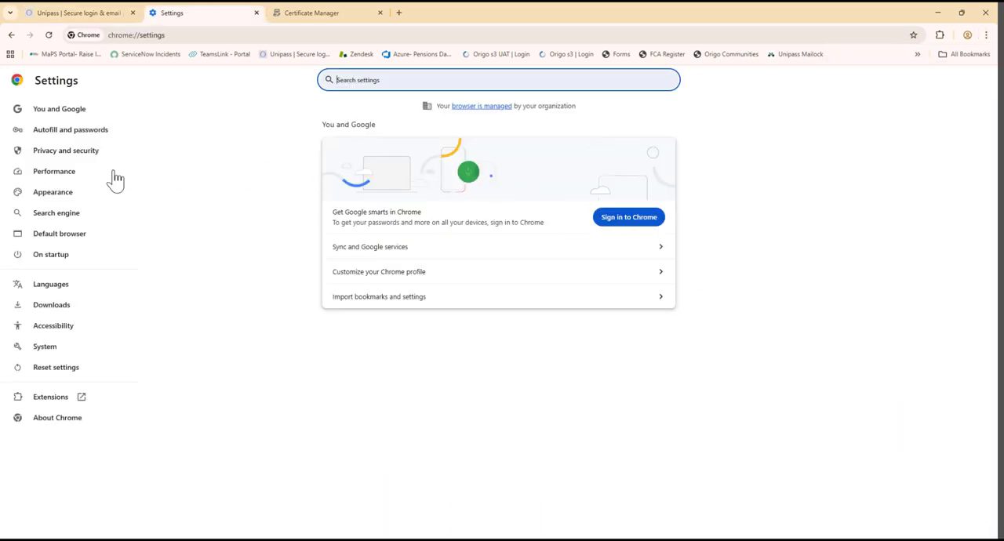
{"action": "left_click", "coordinate": [79, 160]}
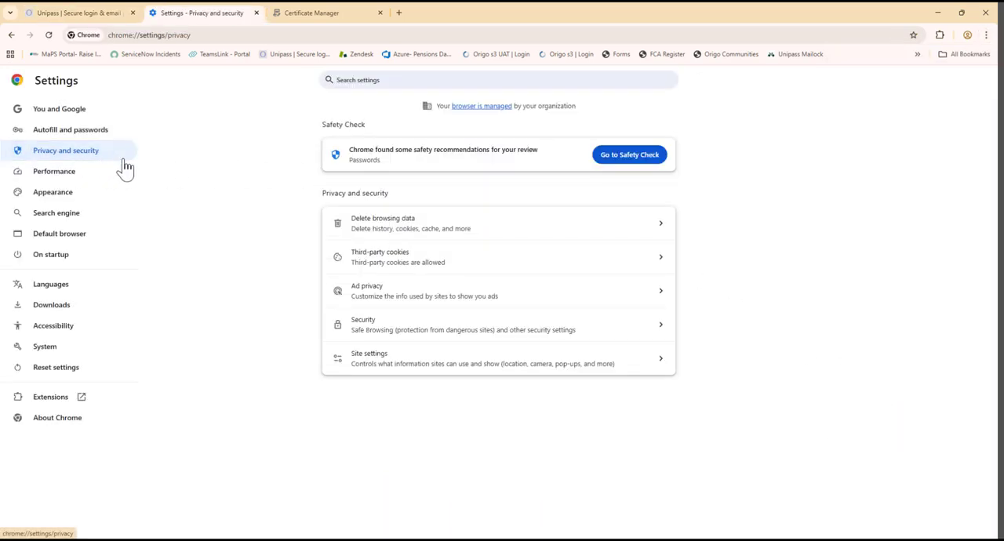
{"action": "left_click", "coordinate": [530, 333]}
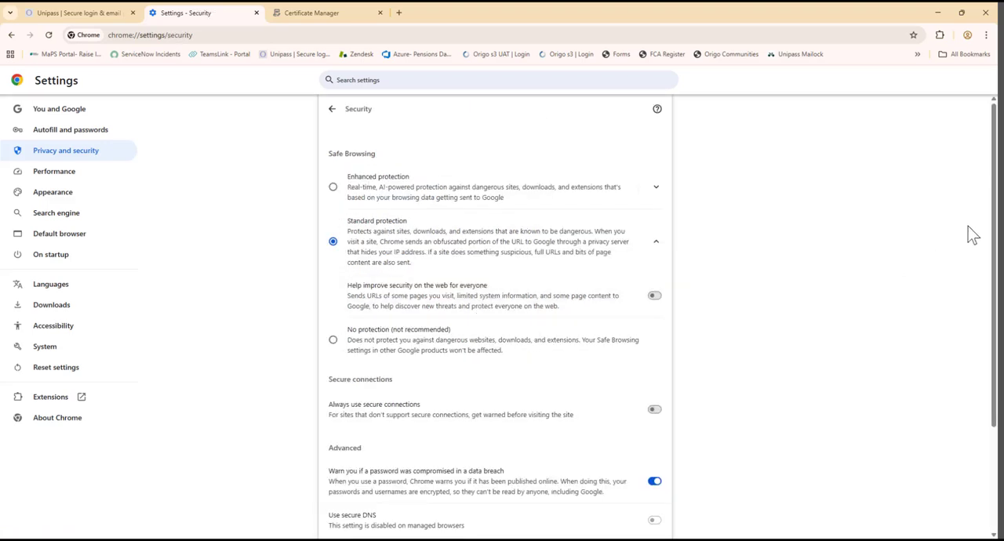
{"action": "left_click_drag", "start_coordinate": [993, 204], "coordinate": [989, 339]}
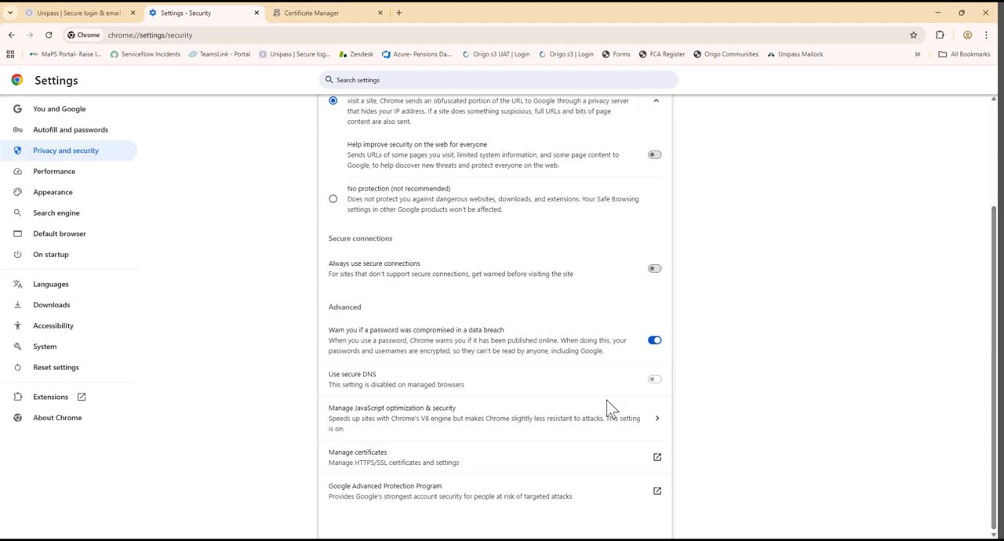
{"action": "left_click", "coordinate": [525, 467]}
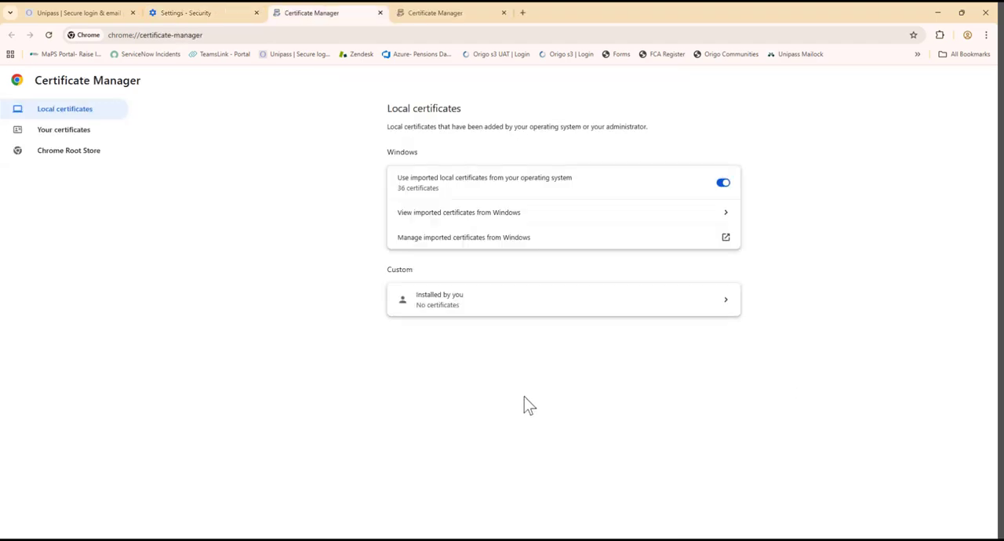
{"action": "left_click", "coordinate": [477, 245]}
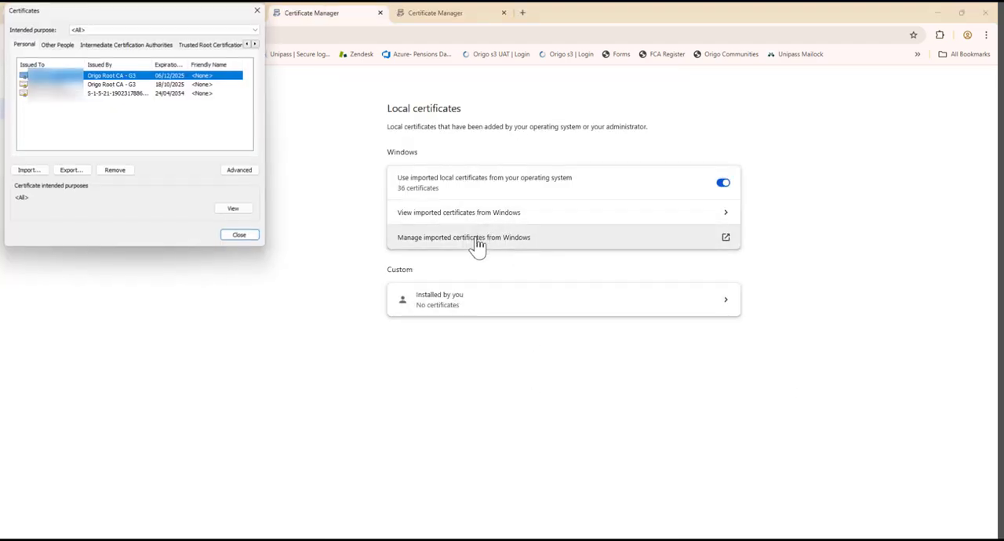
Step: Start a certificate import and choose the unipass file from the Desktop, with the file filter set to All Files (*.*)
{"action": "left_click", "coordinate": [30, 170]}
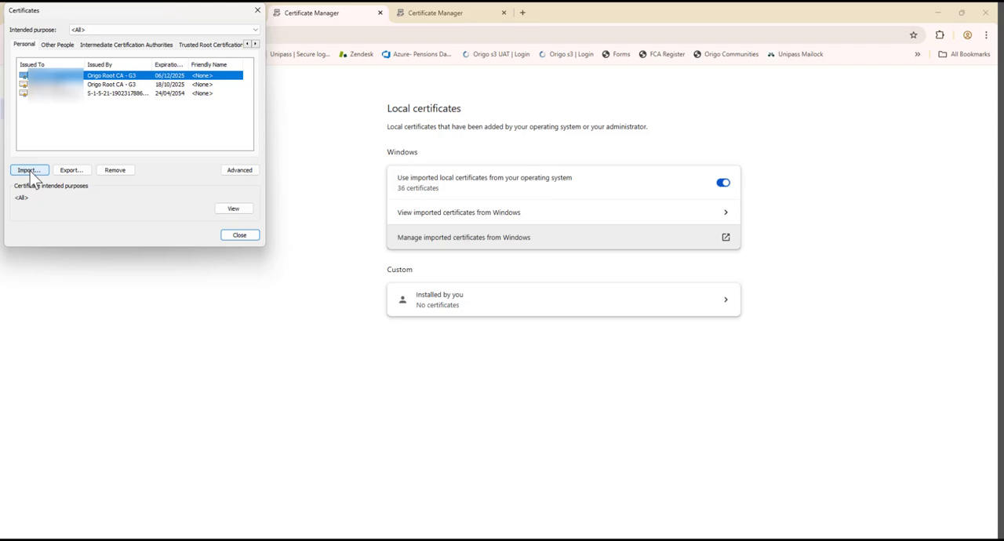
{"action": "left_click", "coordinate": [30, 172]}
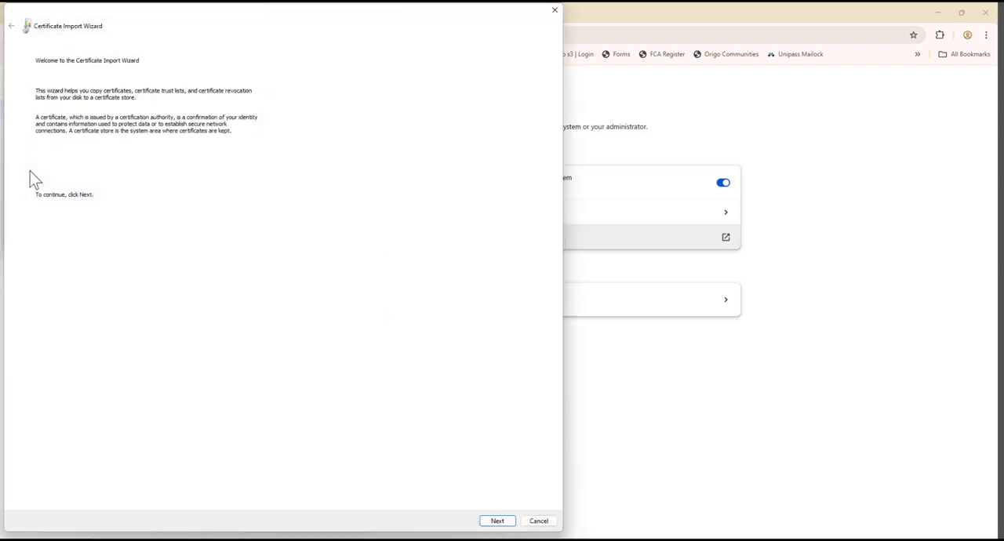
{"action": "left_click", "coordinate": [498, 521]}
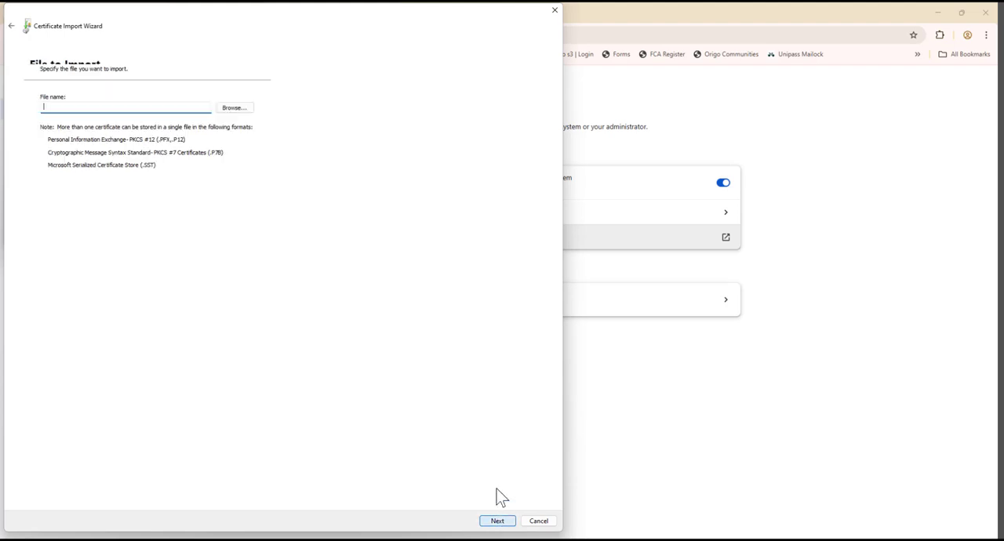
{"action": "left_click", "coordinate": [234, 109]}
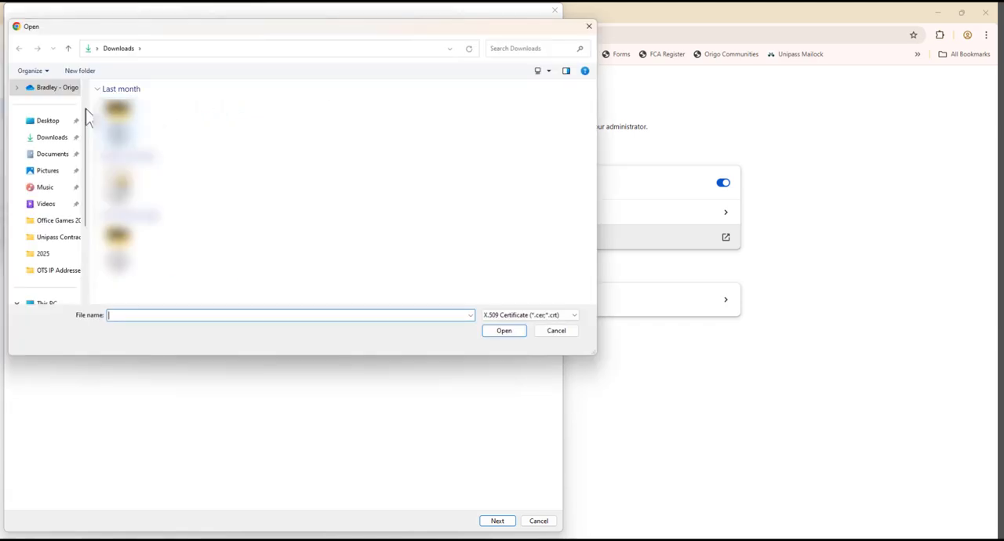
{"action": "left_click", "coordinate": [49, 124]}
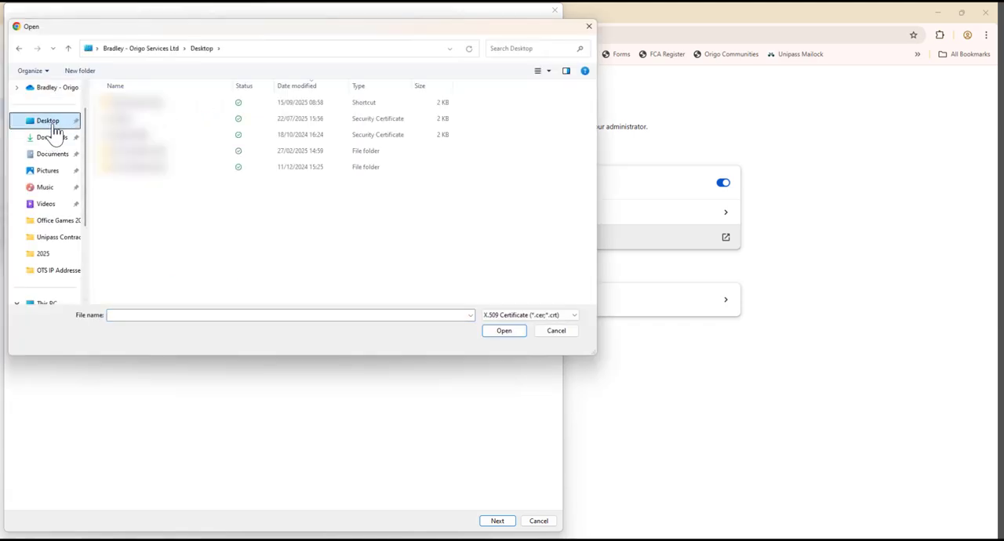
{"action": "left_click", "coordinate": [530, 317]}
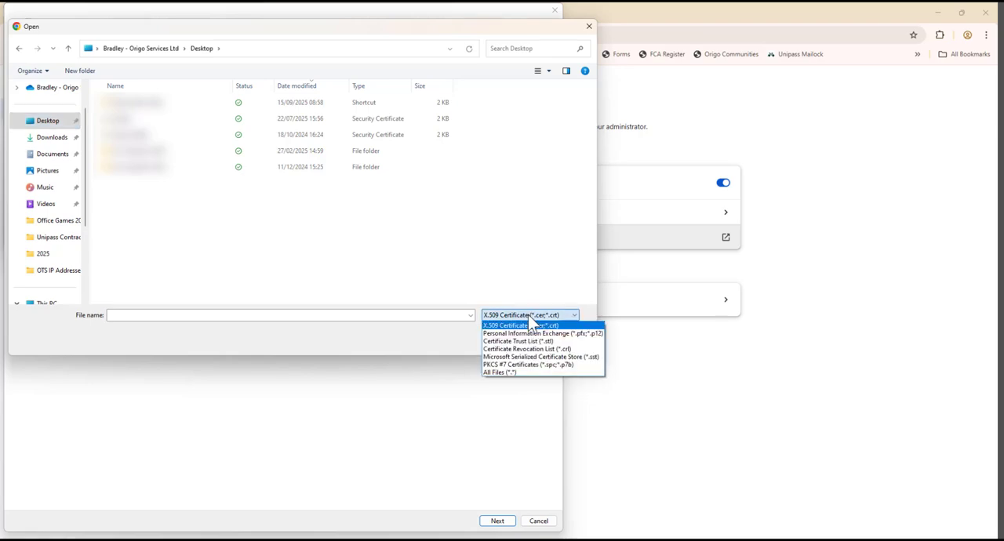
{"action": "left_click", "coordinate": [525, 374]}
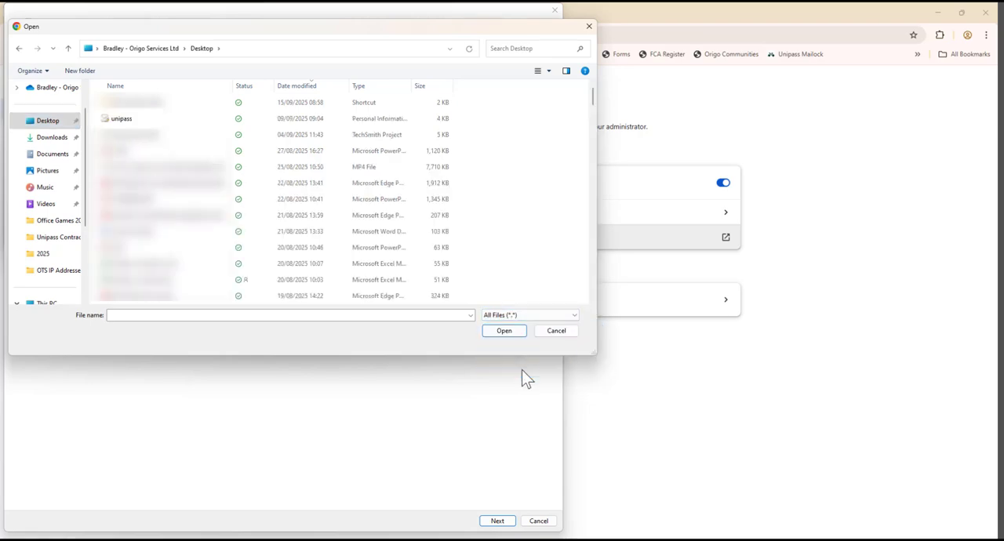
{"action": "left_click", "coordinate": [152, 124]}
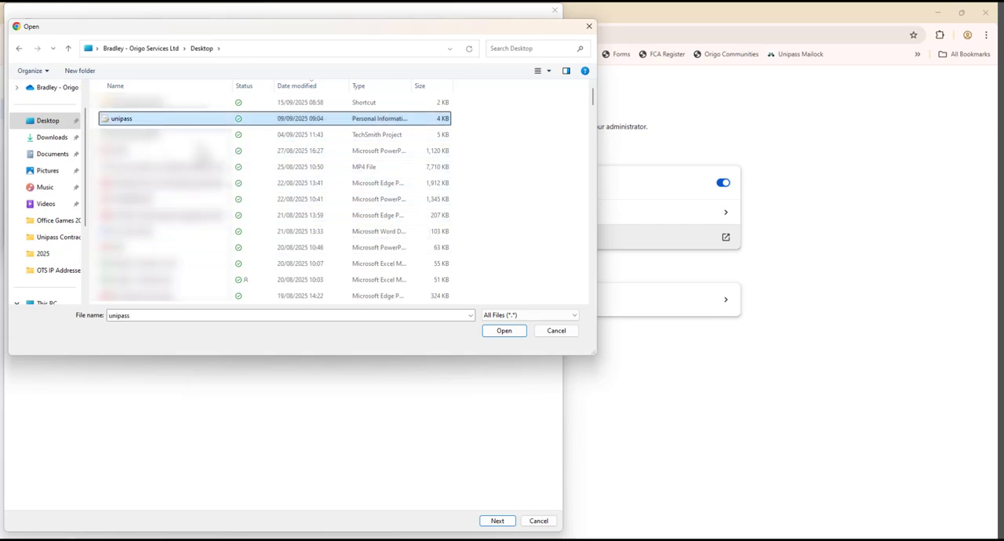
{"action": "left_click", "coordinate": [503, 331]}
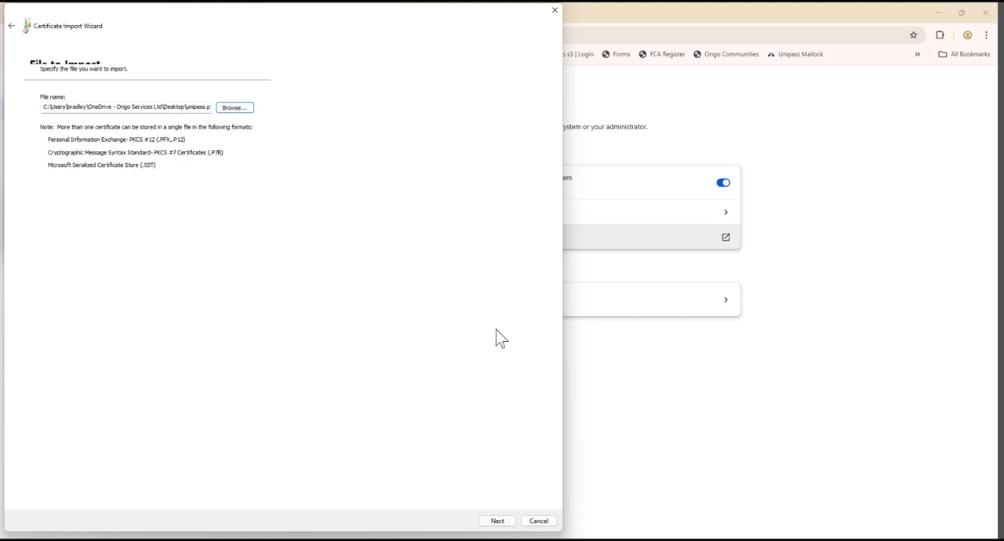
Step: Enter the private key password for the import and mark the key as exportable
{"action": "left_click", "coordinate": [497, 524]}
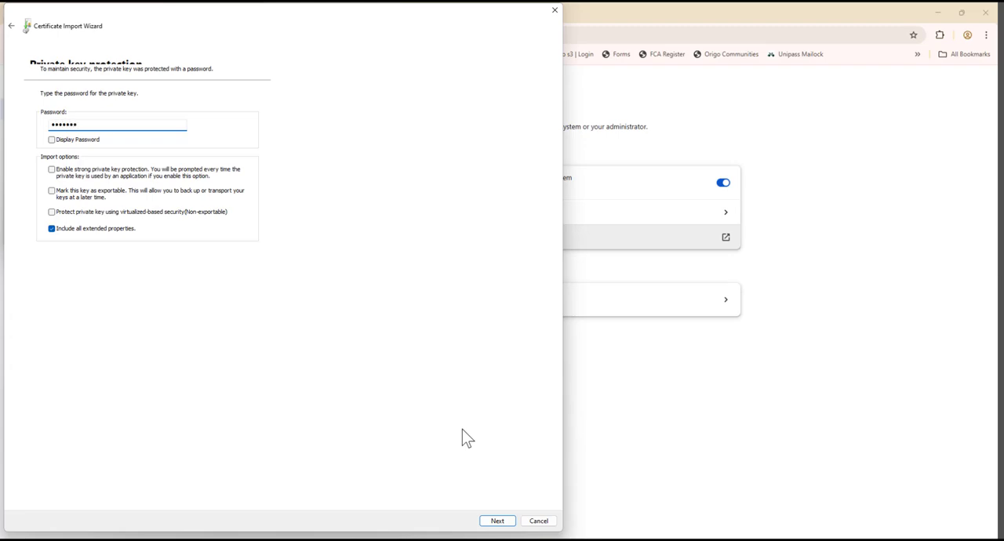
{"action": "left_click", "coordinate": [51, 192]}
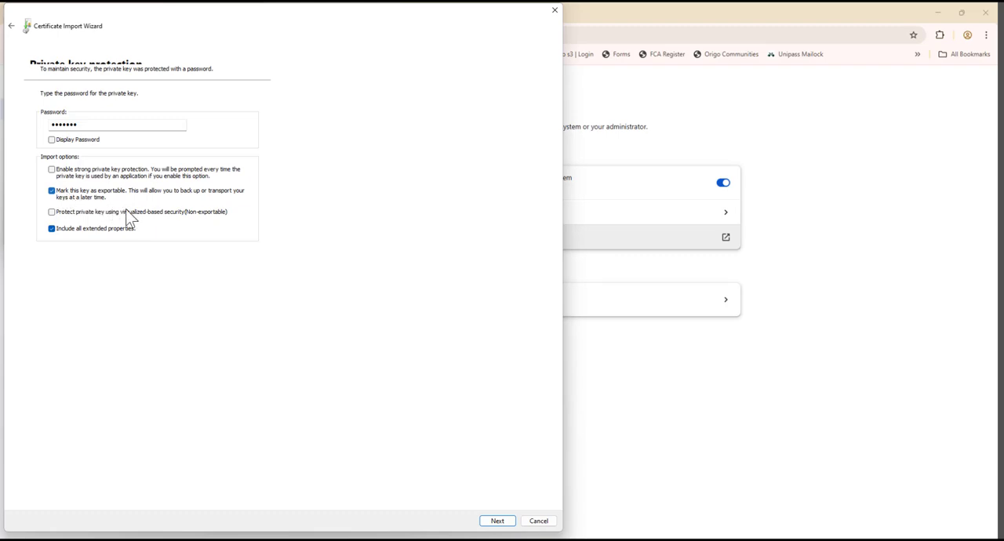
{"action": "left_click", "coordinate": [507, 525]}
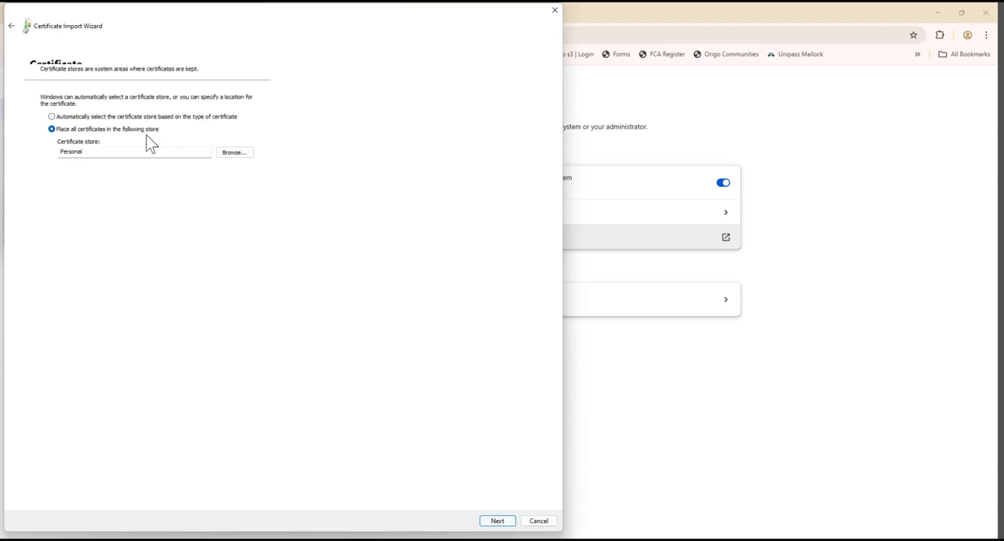
Step: Have the certificate store selected automatically based on the certificate type, finish the import and close the Certificates window
{"action": "left_click", "coordinate": [88, 118]}
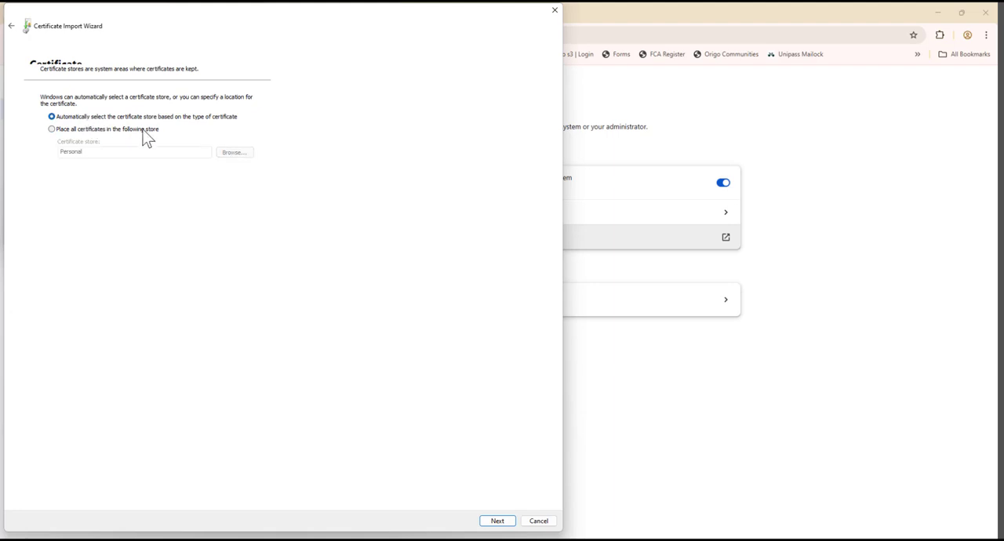
{"action": "left_click", "coordinate": [498, 522]}
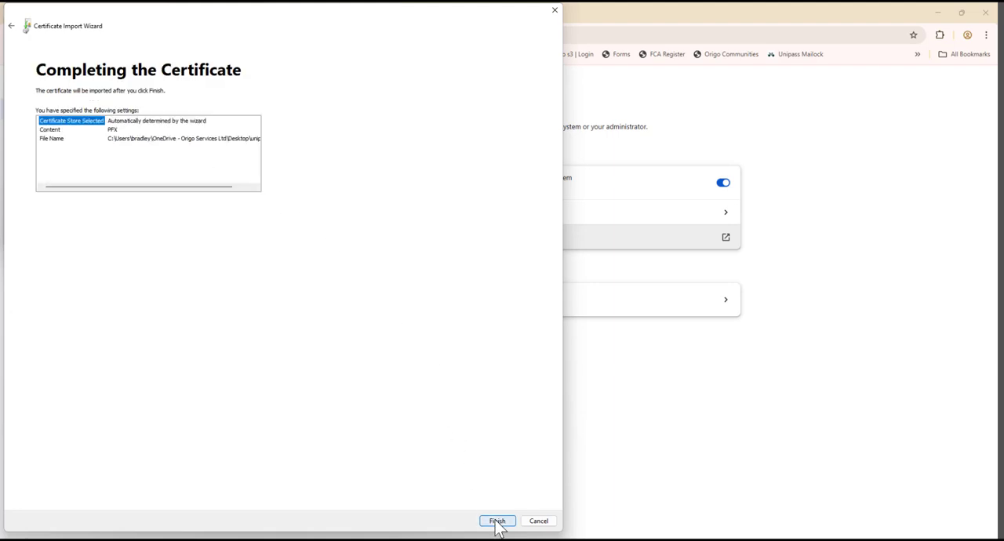
{"action": "left_click", "coordinate": [498, 522]}
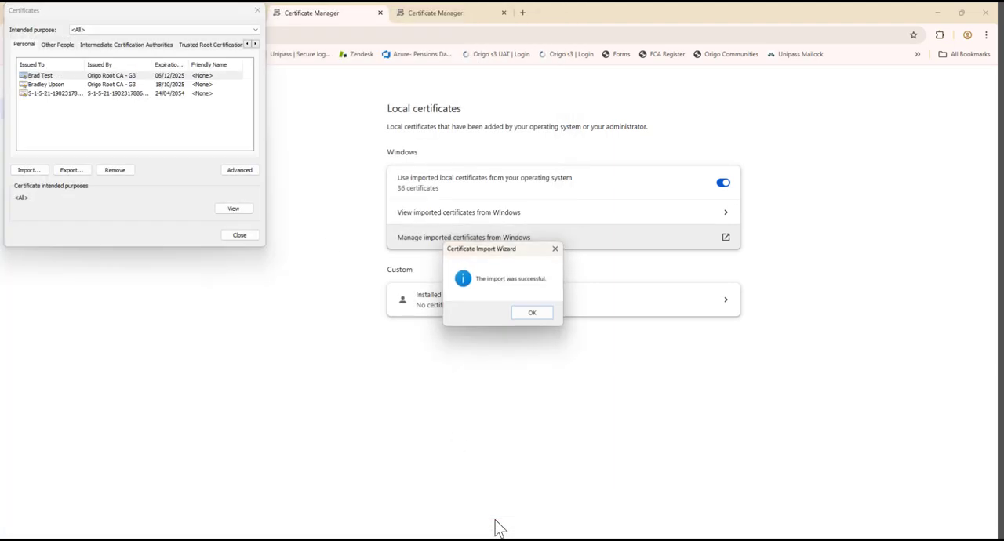
{"action": "left_click", "coordinate": [533, 314]}
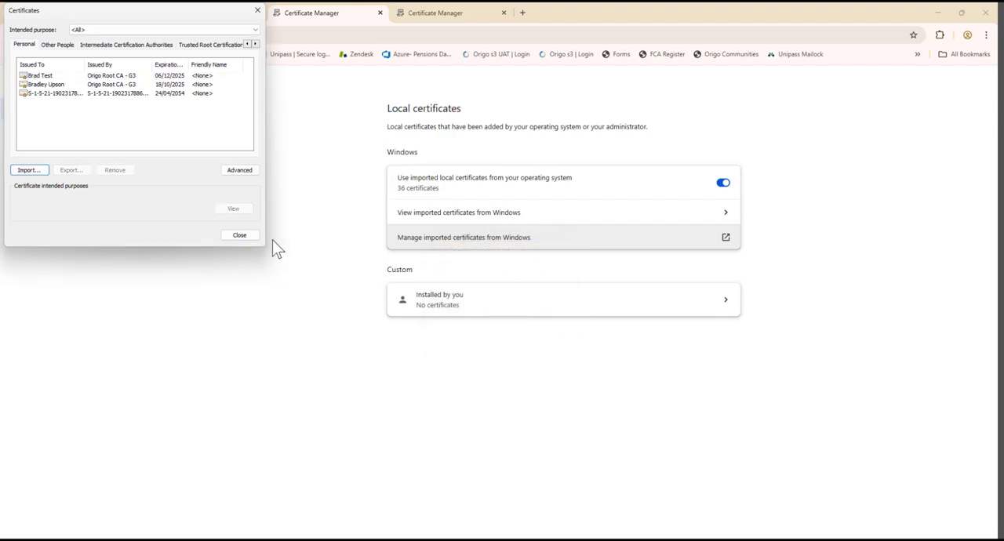
{"action": "left_click", "coordinate": [242, 234]}
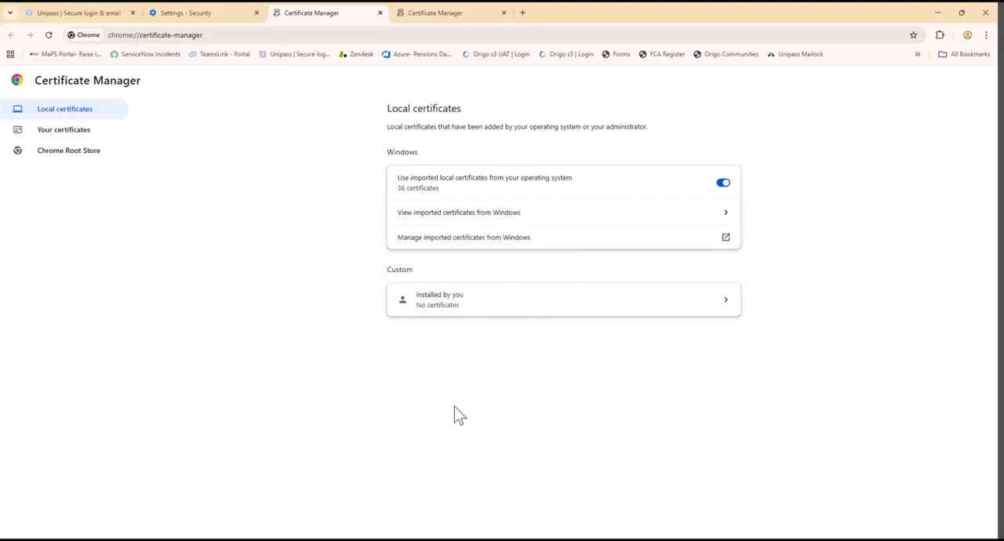